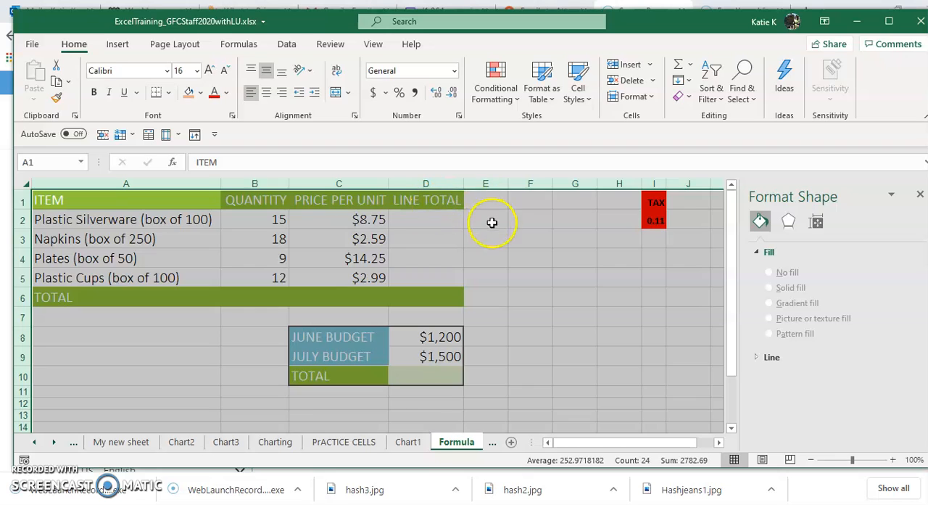
Step: Narrow the PRICE PER UNIT column, autofit it again, and autofit all columns of the sheet to their contents
left_click_drag(385, 183, 324, 183)
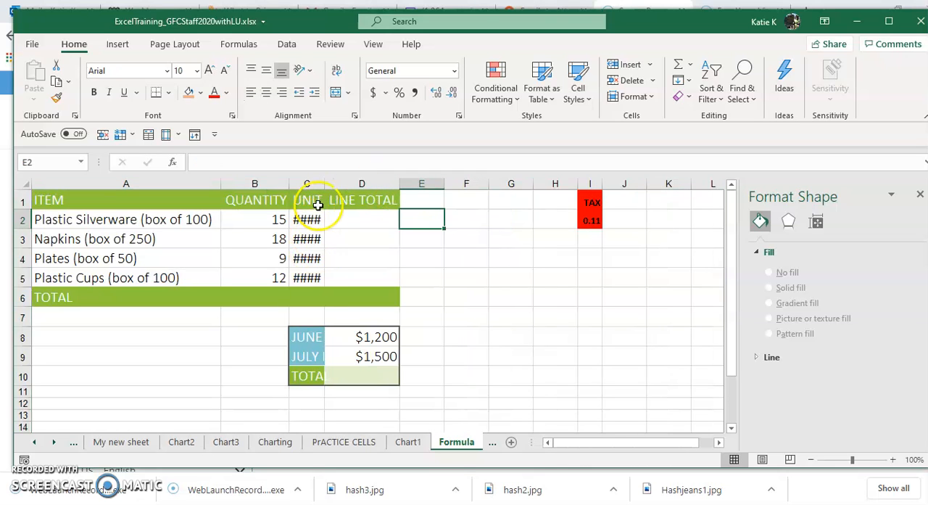
double_click(326, 183)
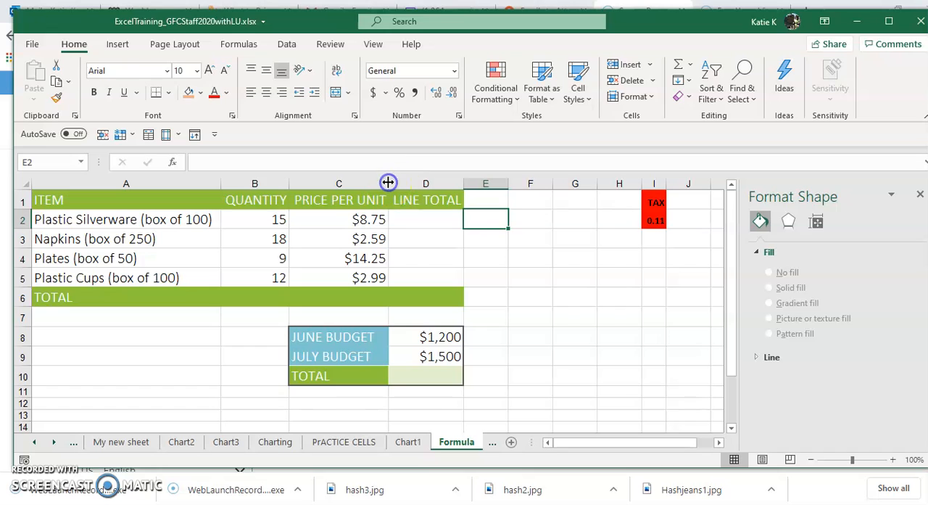
left_click(23, 184)
double_click(223, 185)
left_click(582, 320)
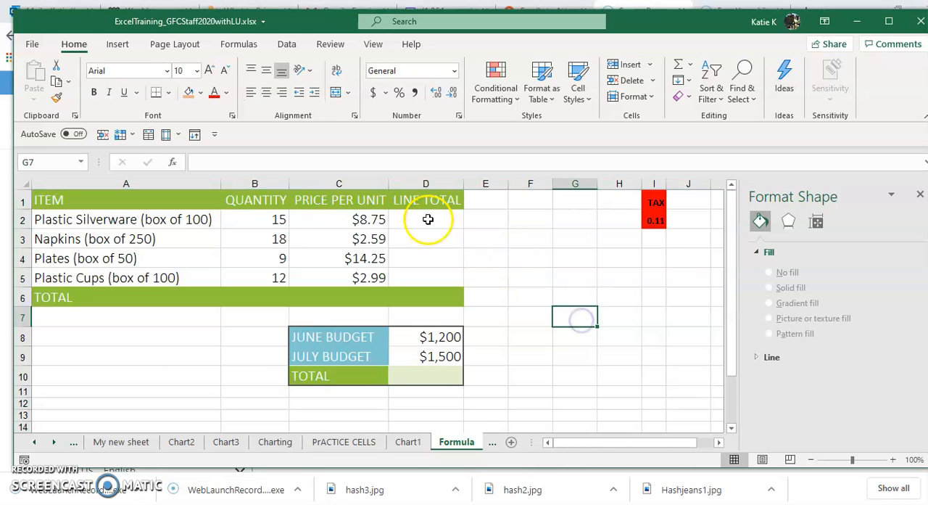
Step: Calculate the Plastic Silverware line total in D2 with the formula =B2*C2, multiplying quantity by price per unit
left_click(427, 219)
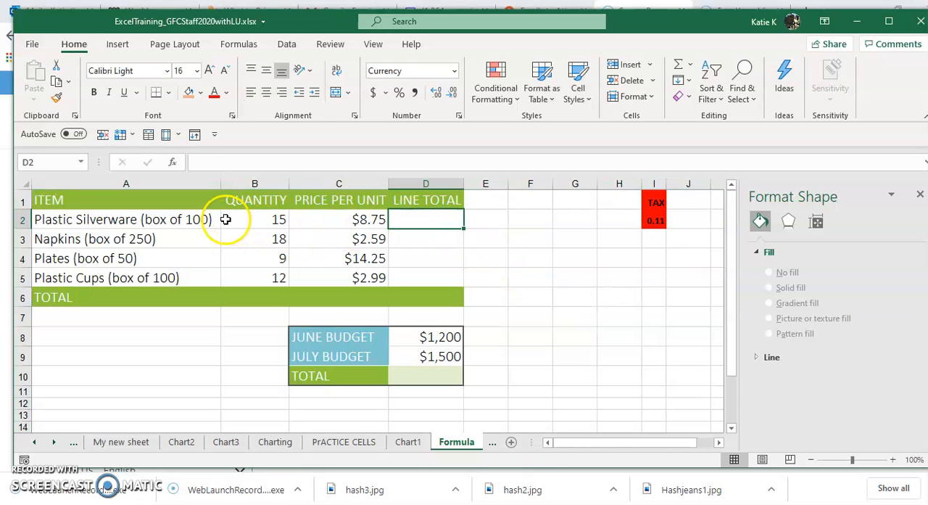
left_click(247, 225)
left_click(336, 223)
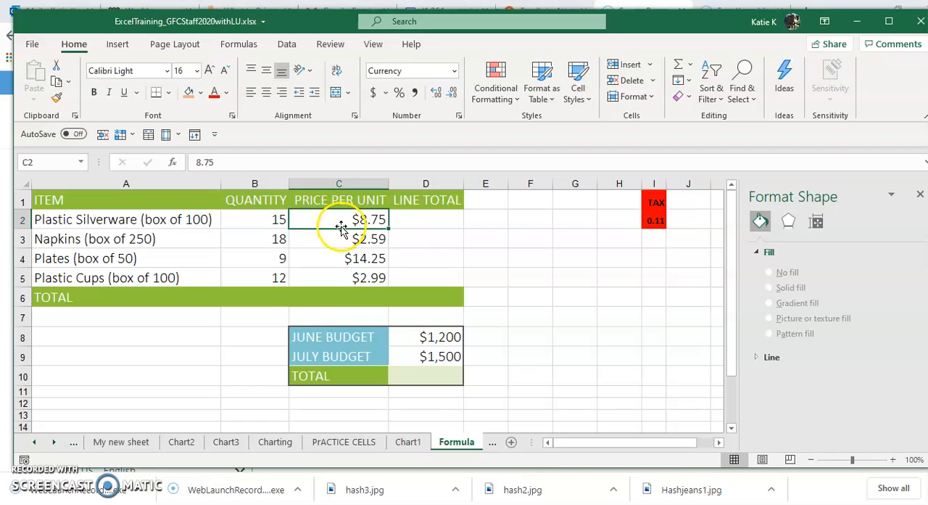
left_click(406, 225)
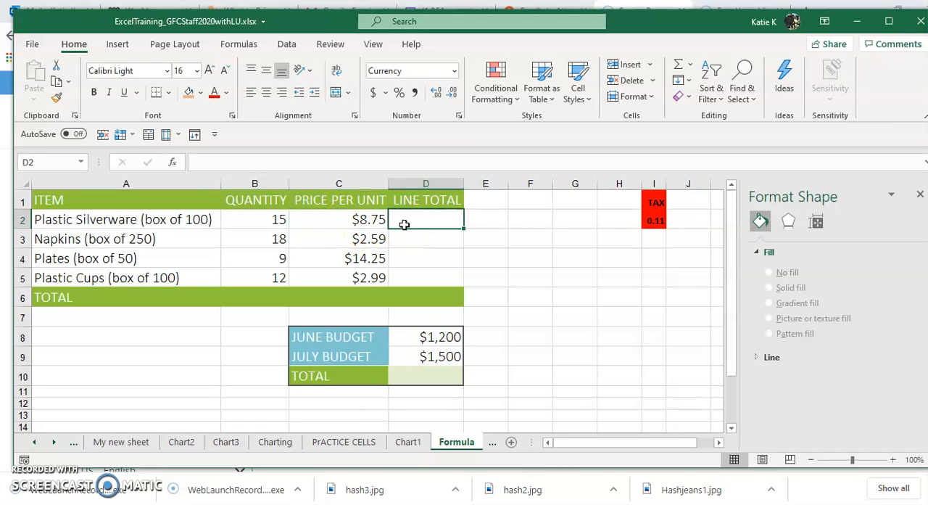
type("=")
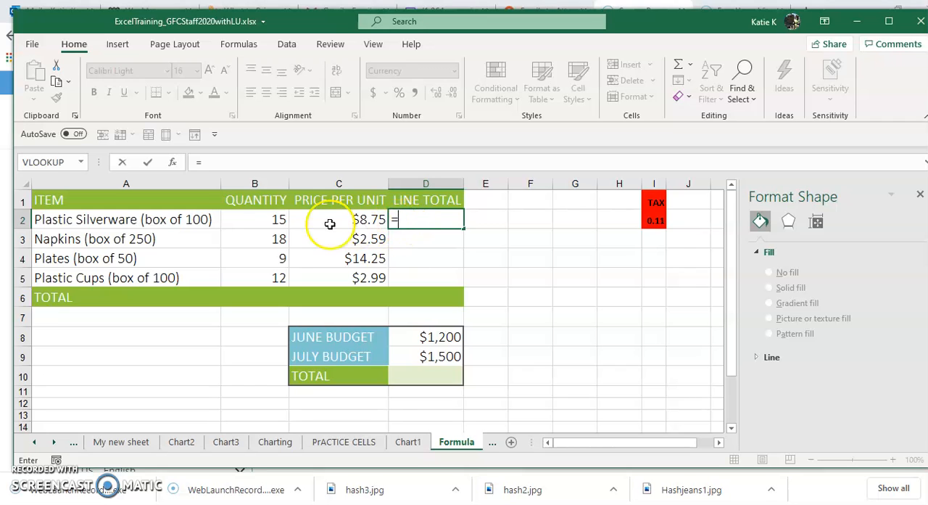
left_click(276, 219)
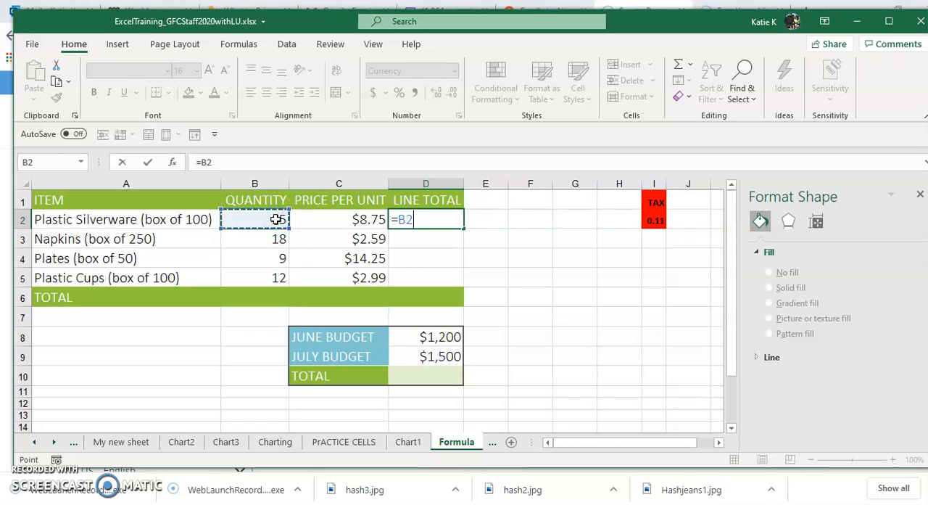
left_click(281, 218)
type("*")
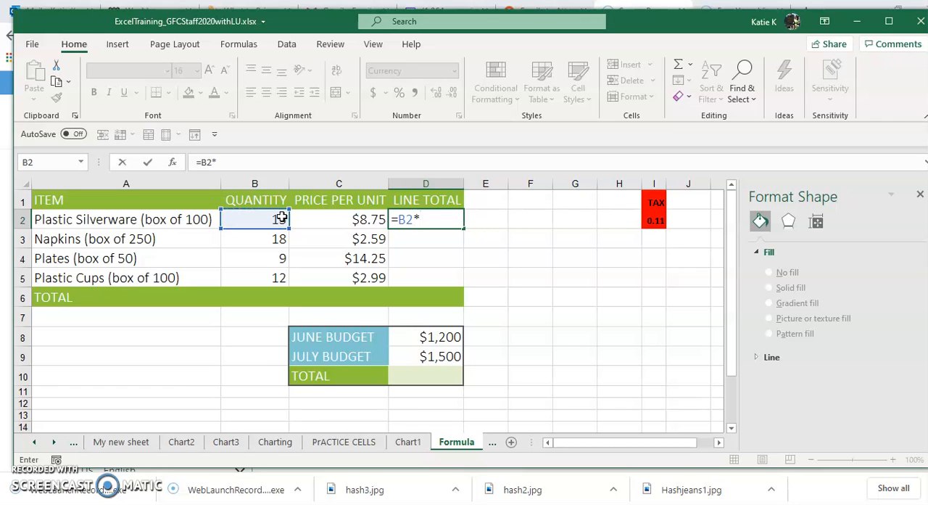
left_click(351, 223)
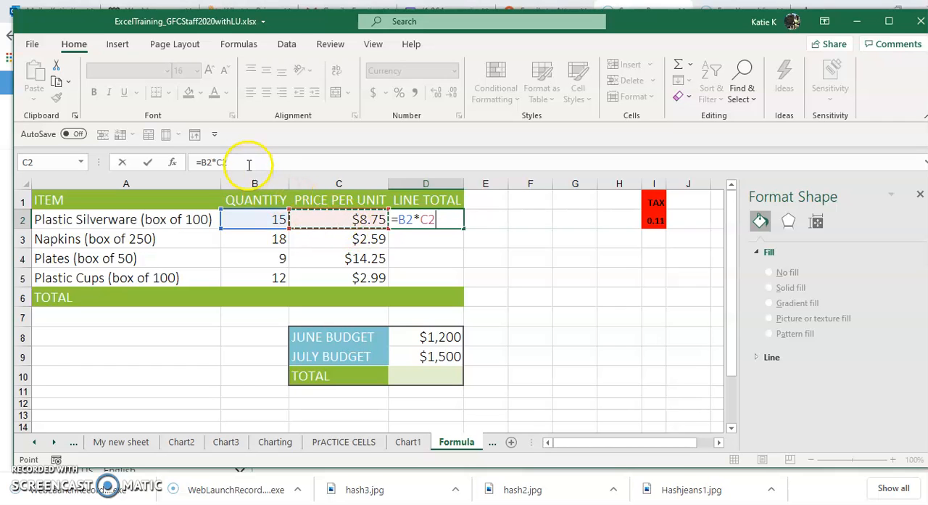
left_click_drag(231, 162, 184, 165)
left_click(437, 221)
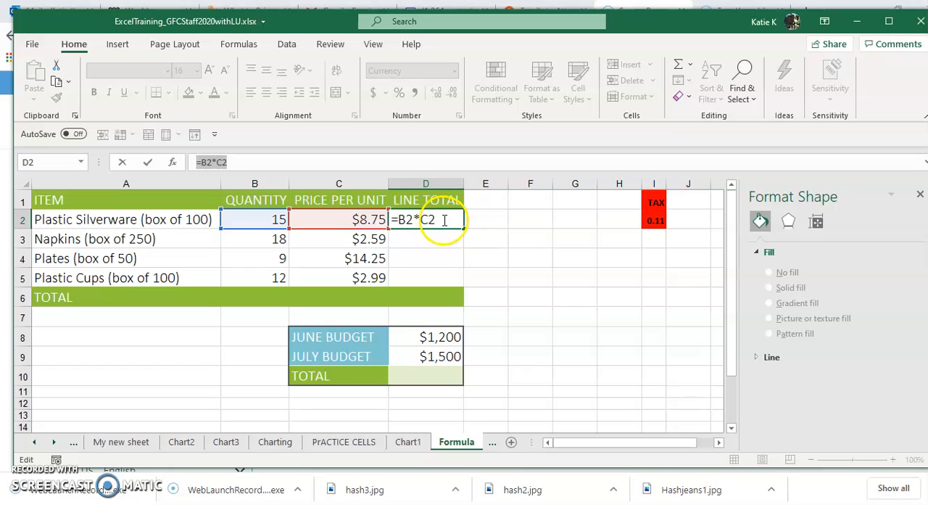
key("Return")
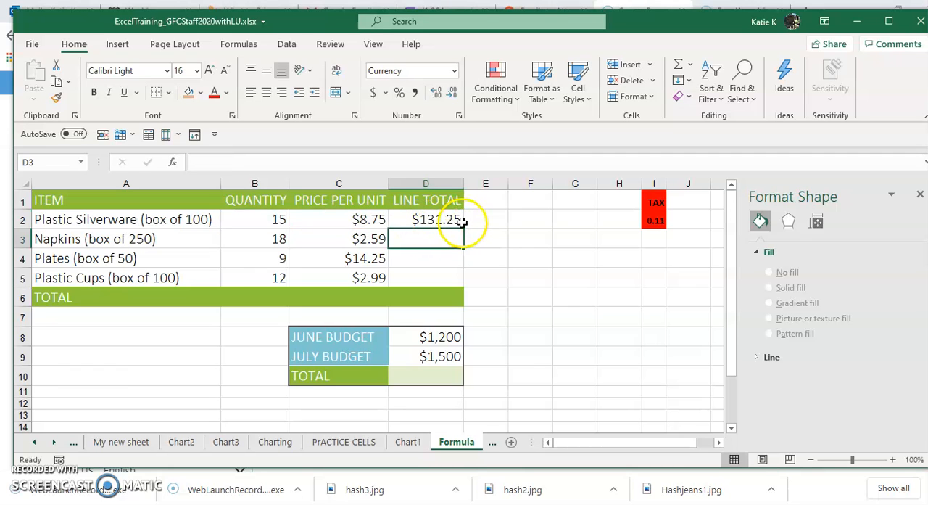
Step: Set the Plastic Silverware quantity in B2 to 16
left_click(279, 220)
type("16")
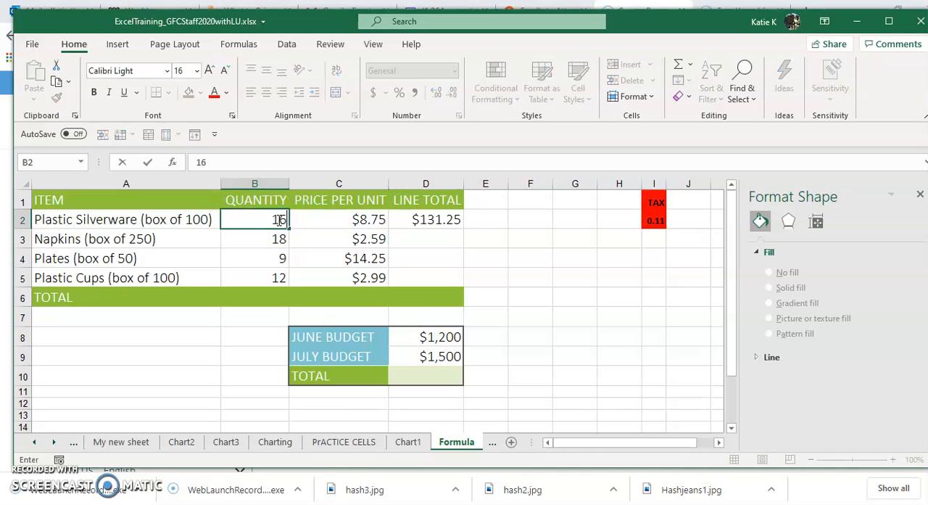
key("Return")
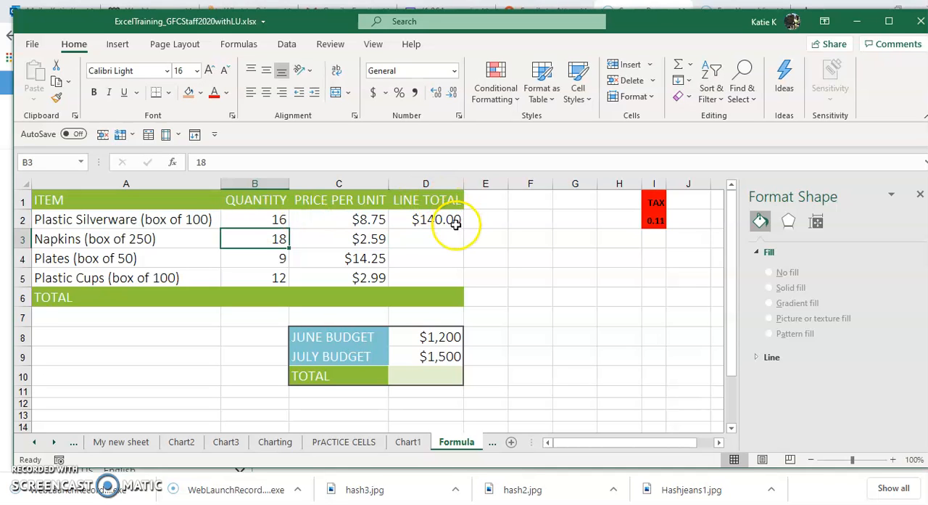
left_click(437, 238)
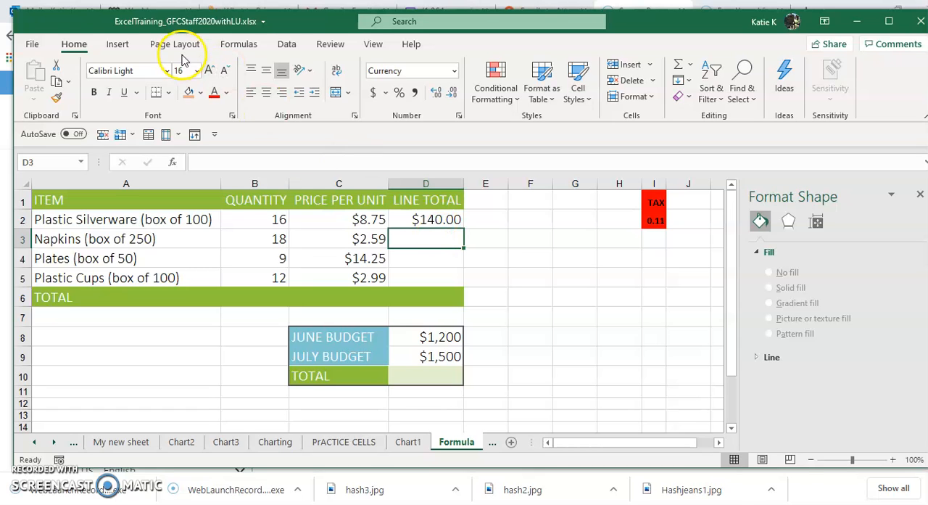
left_click(239, 44)
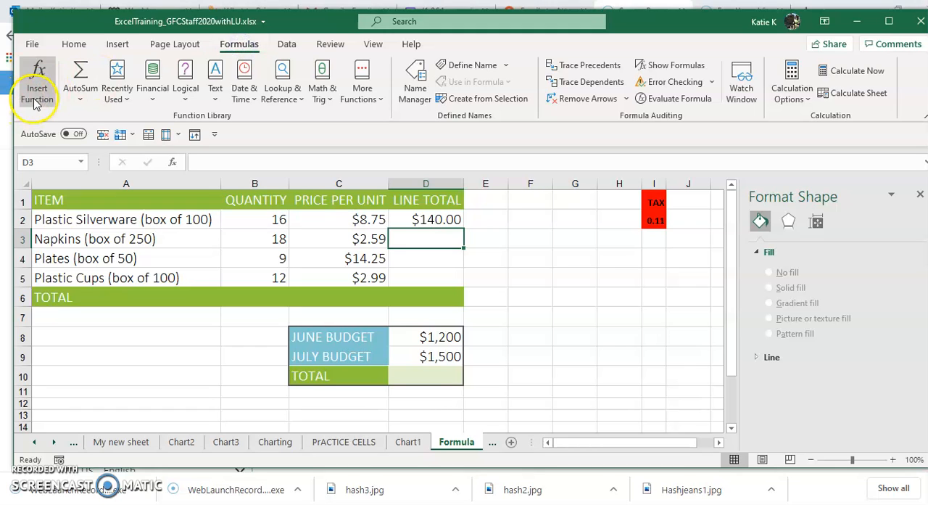
left_click(80, 99)
left_click(84, 120)
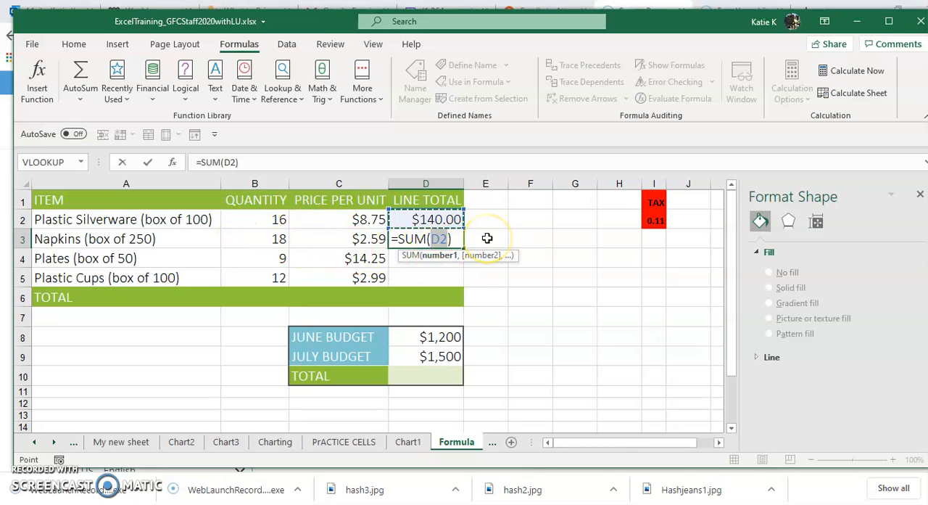
key("BackSpace")
key("BackSpace")
key("BackSpace")
key("BackSpace")
key("BackSpace")
key("BackSpace")
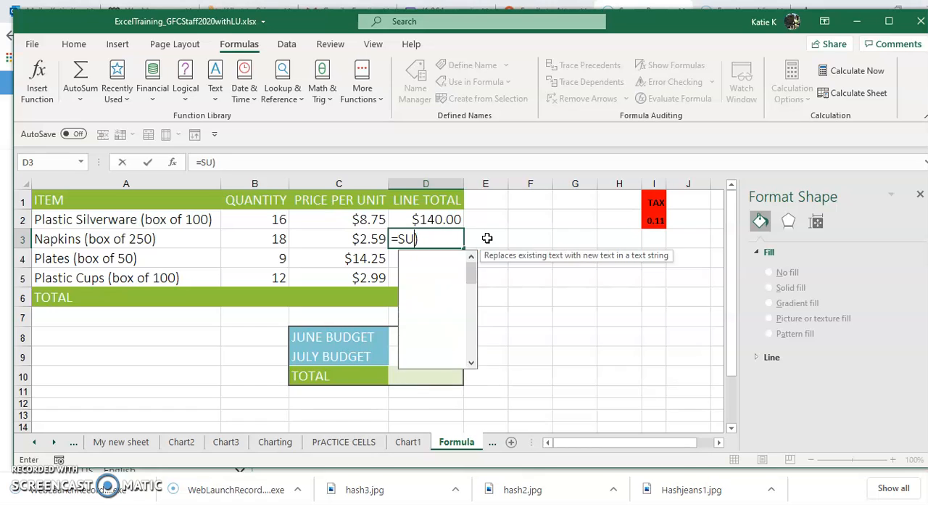
left_click_drag(407, 241, 385, 239)
key("BackSpace")
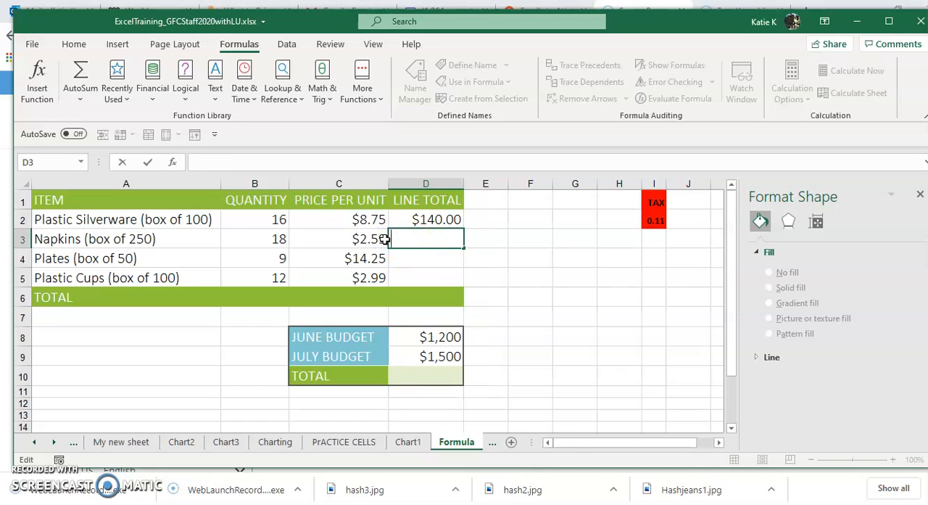
Step: Search the available functions for "multiply" and insert PRODUCT over B3:C3 as the Napkins line total in D3
left_click(80, 106)
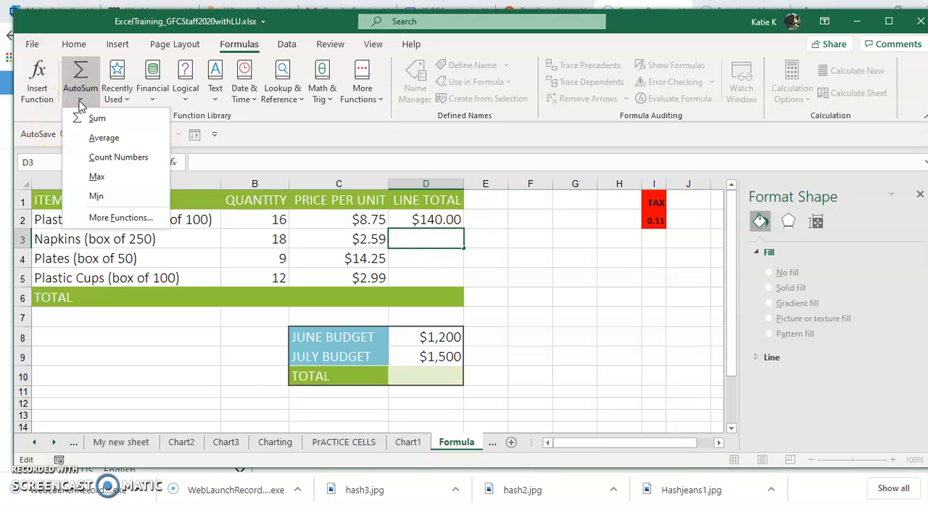
left_click(101, 218)
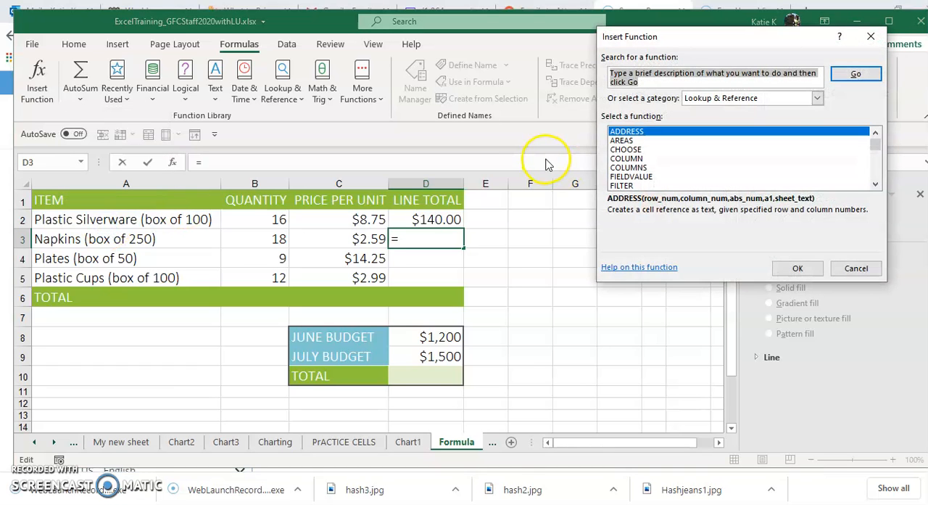
type("mul")
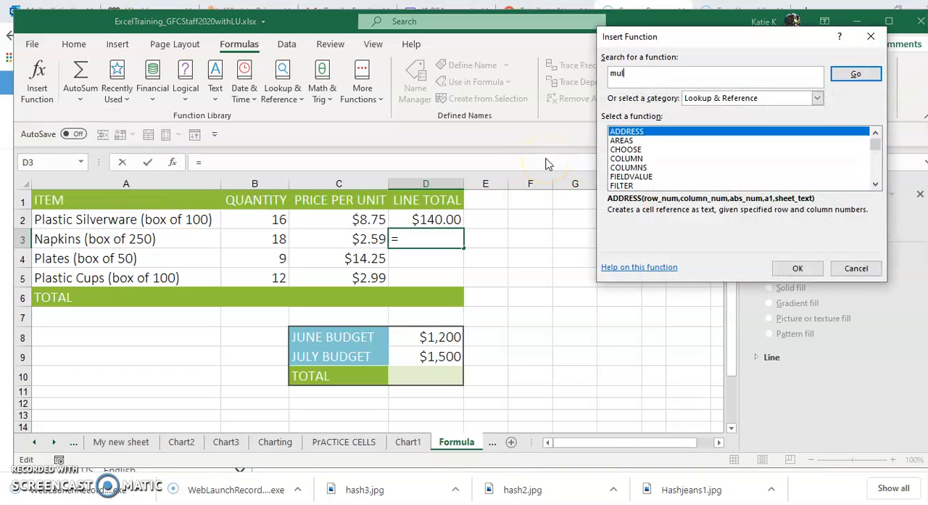
type("tiply")
key("Return")
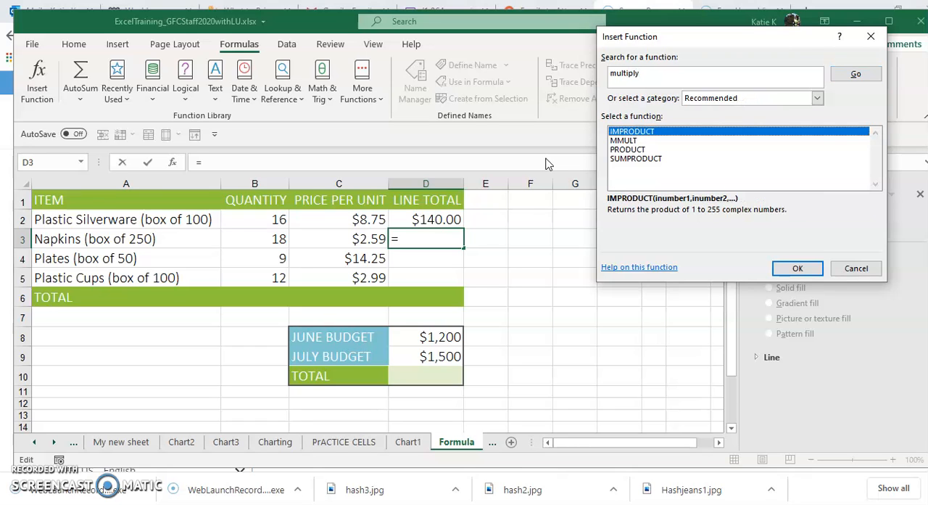
left_click(628, 150)
left_click(798, 269)
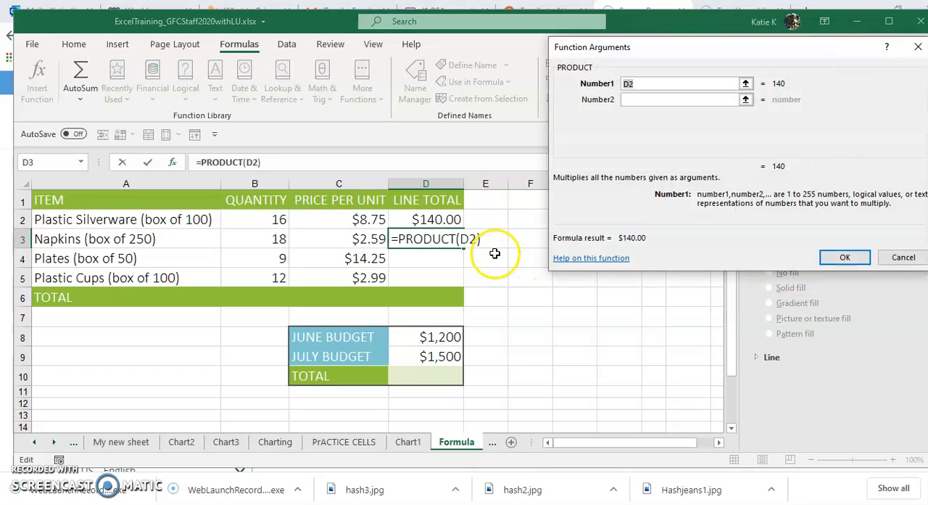
left_click_drag(251, 239, 345, 244)
key("Return")
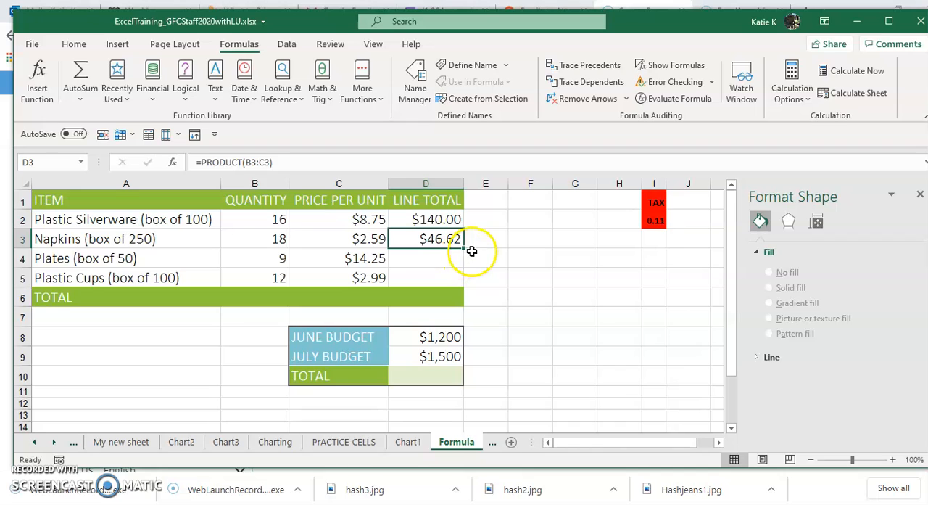
Step: Fill the PRODUCT formula from D3 down through D5 and check the copied formulas against their source cells
left_click_drag(464, 248, 467, 280)
left_click(446, 240)
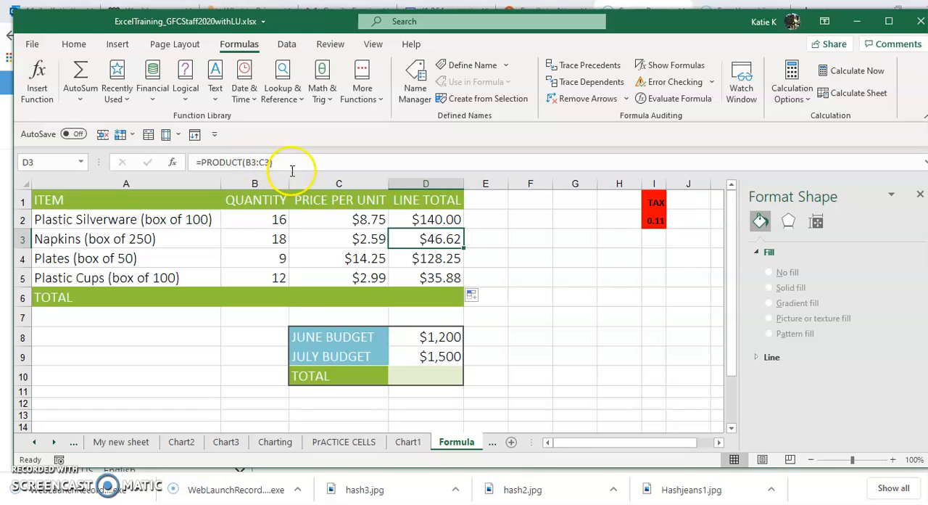
left_click(428, 262)
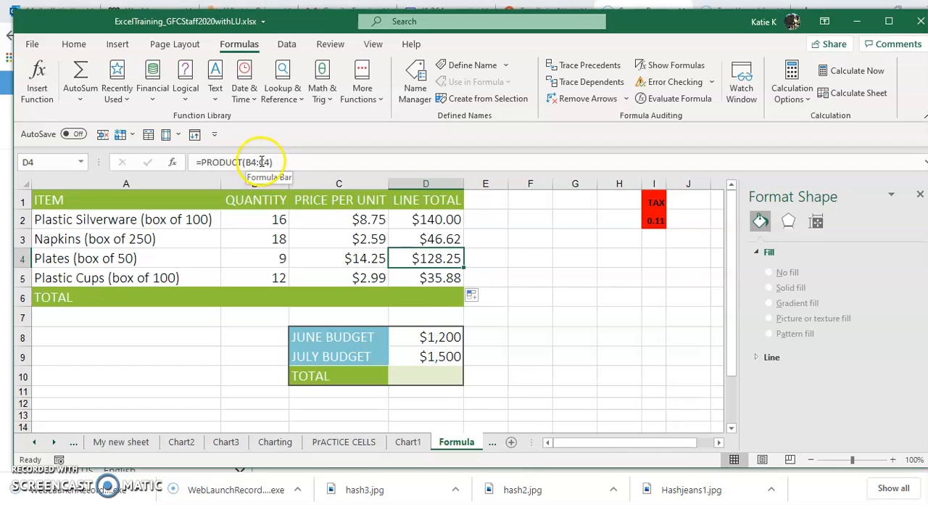
left_click(430, 280)
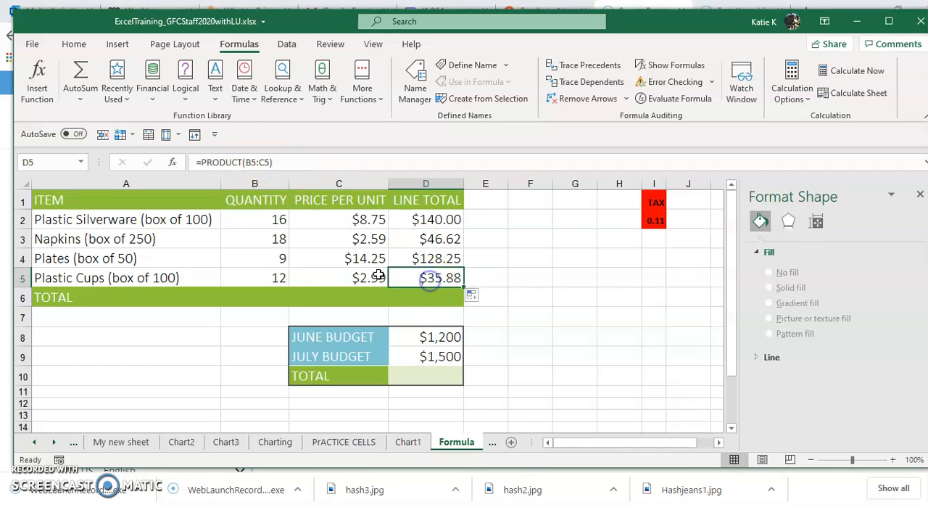
left_click(335, 276)
left_click(269, 277)
left_click(336, 283)
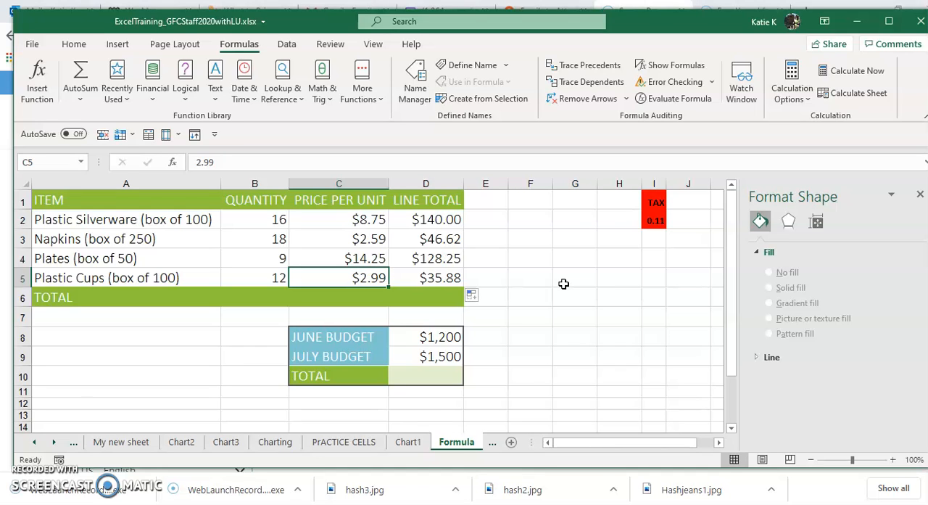
Step: Enter the order-of-operations example =(2+2)/5 in cell G5 and review its formula
left_click(564, 280)
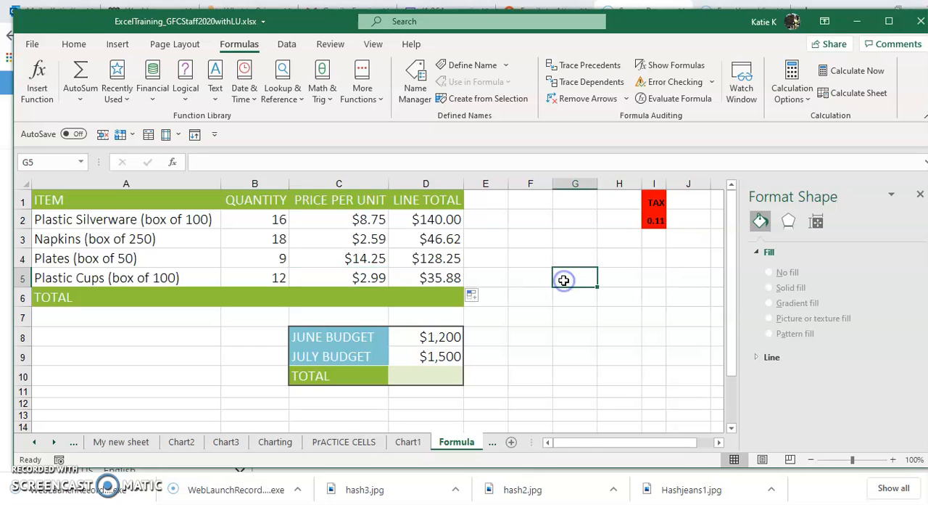
type("2=2+2/5")
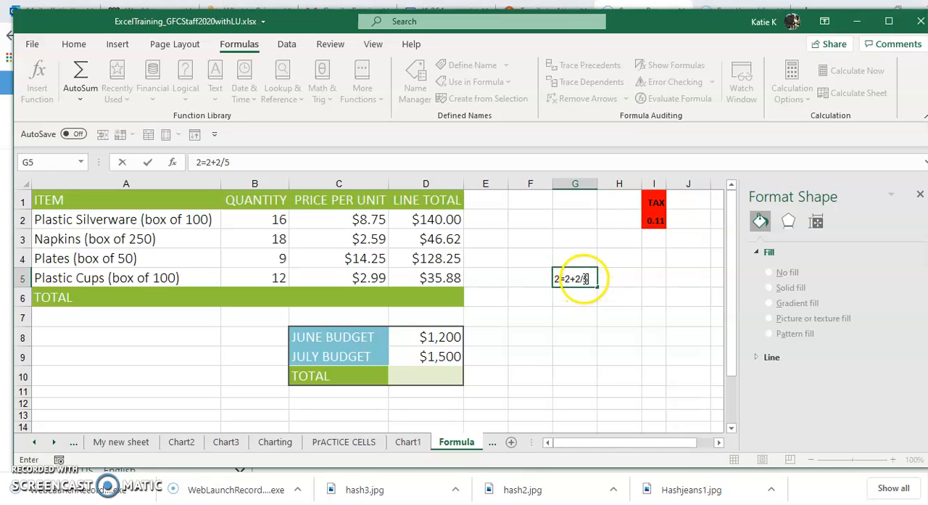
left_click(579, 278)
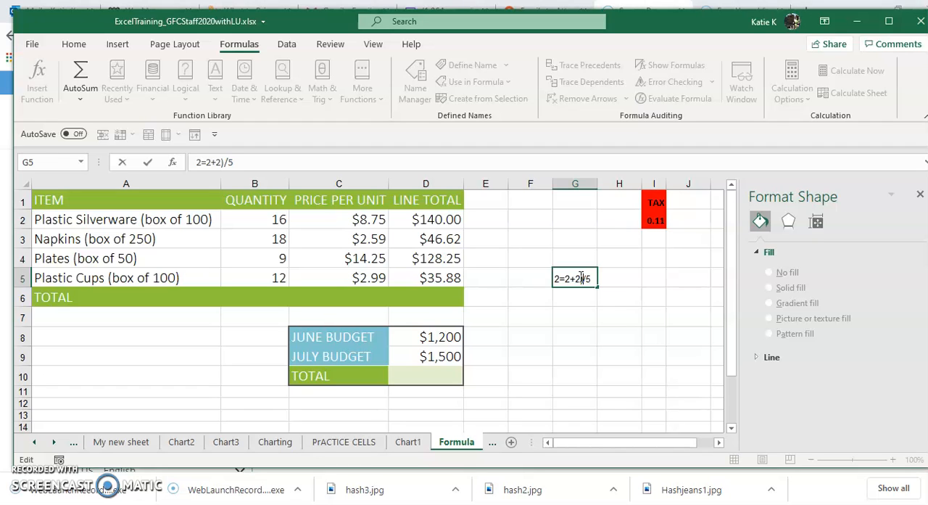
left_click(566, 281)
type("(")
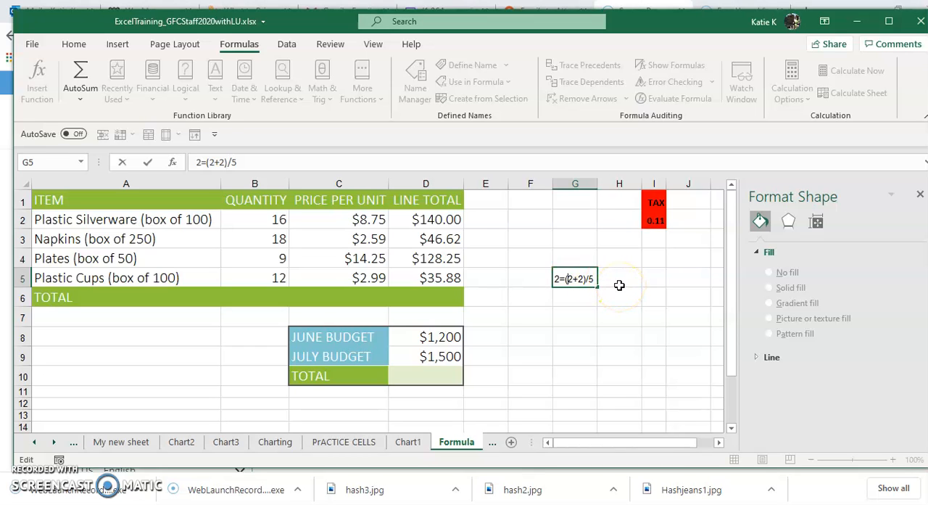
left_click(560, 279)
key("BackSpace")
key("Return")
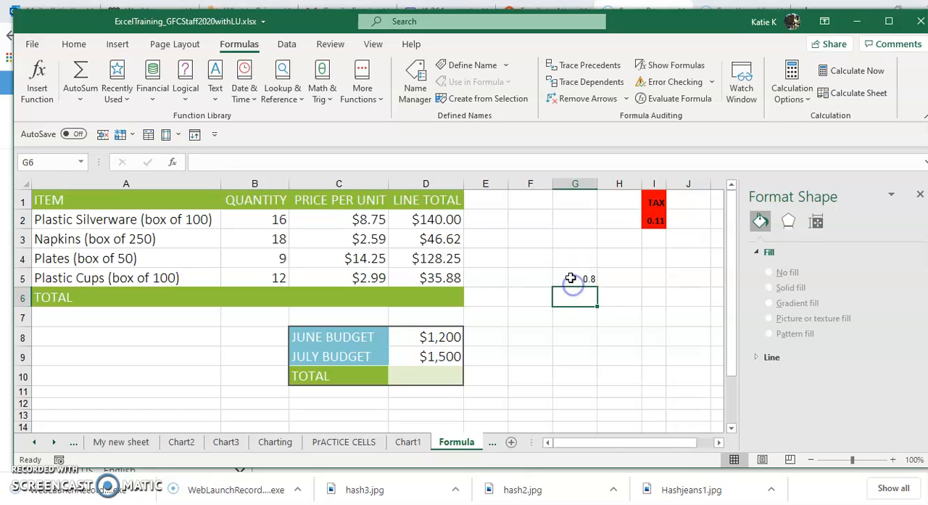
left_click(571, 278)
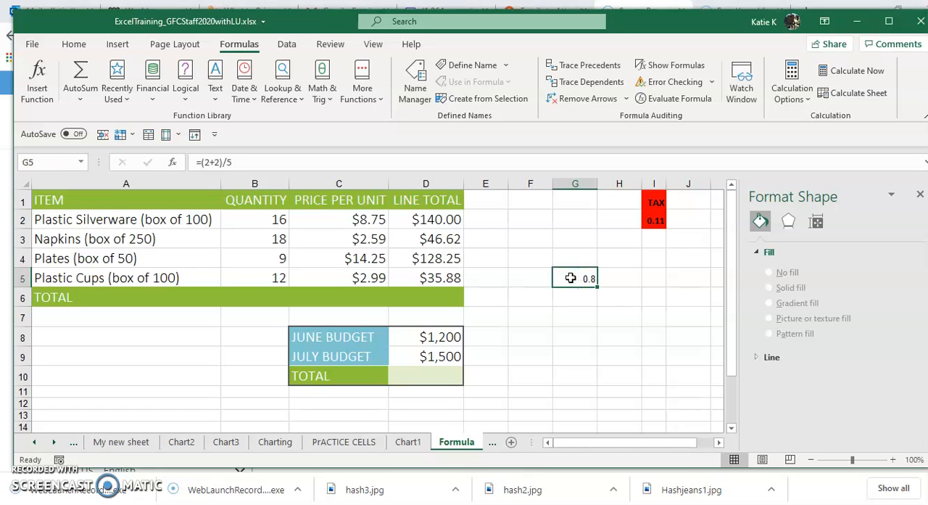
left_click(34, 473)
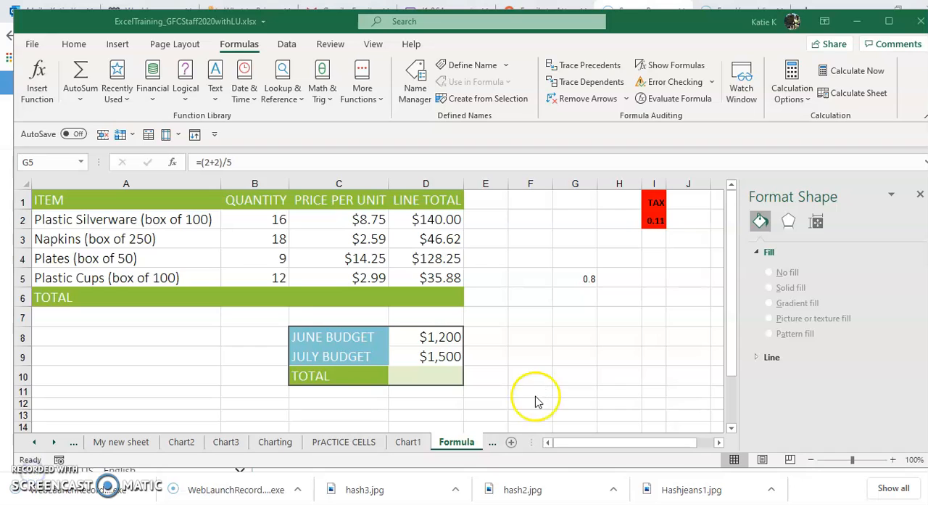
left_click(422, 297)
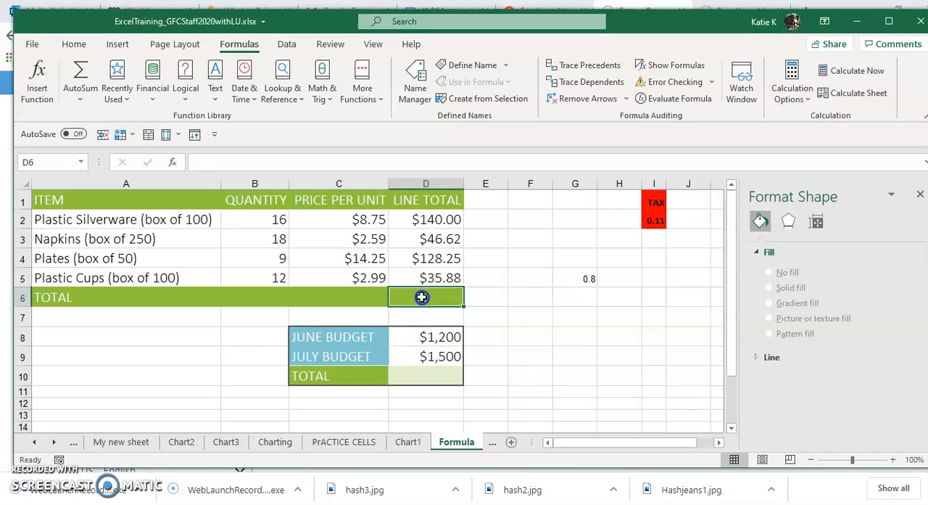
type("=")
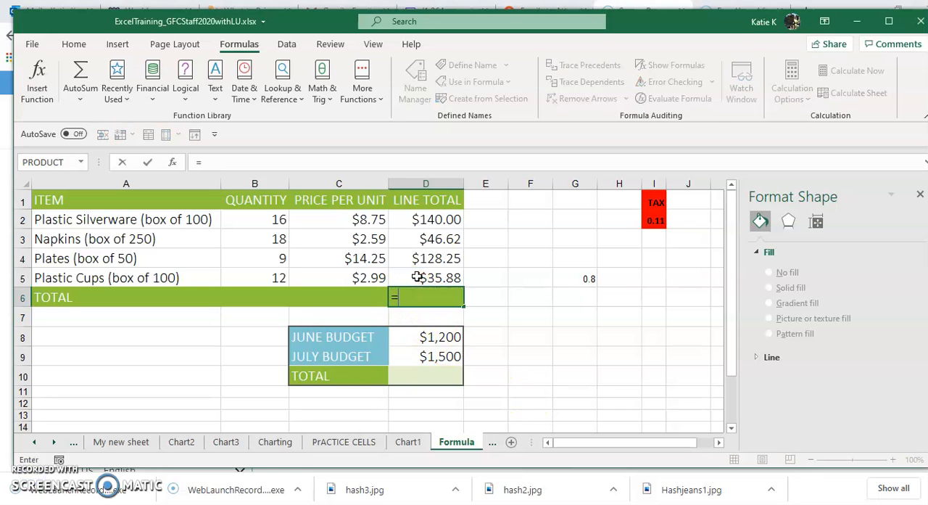
left_click(438, 223)
type("+")
left_click(438, 241)
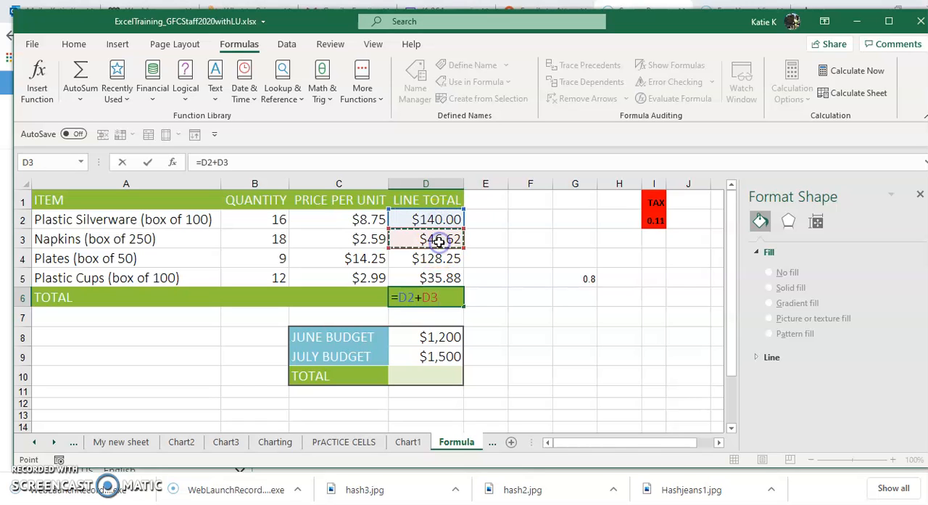
type("+")
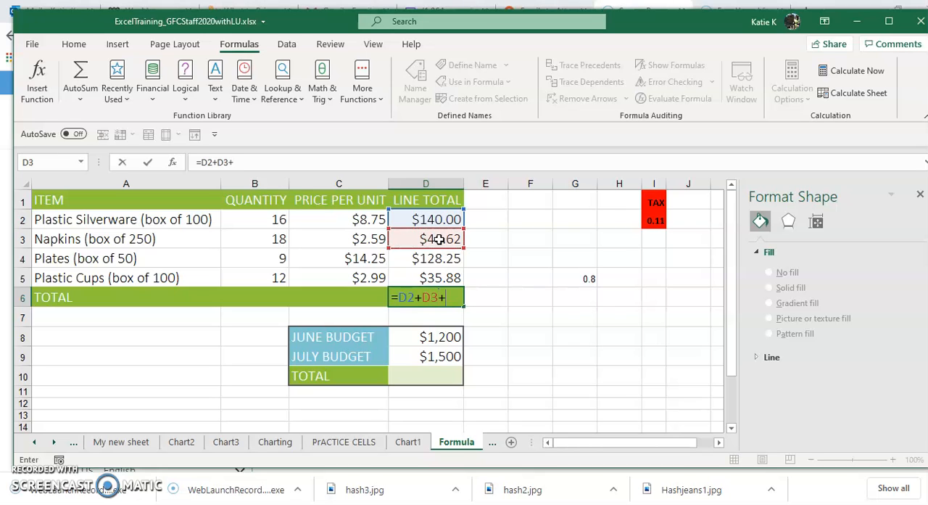
left_click(439, 259)
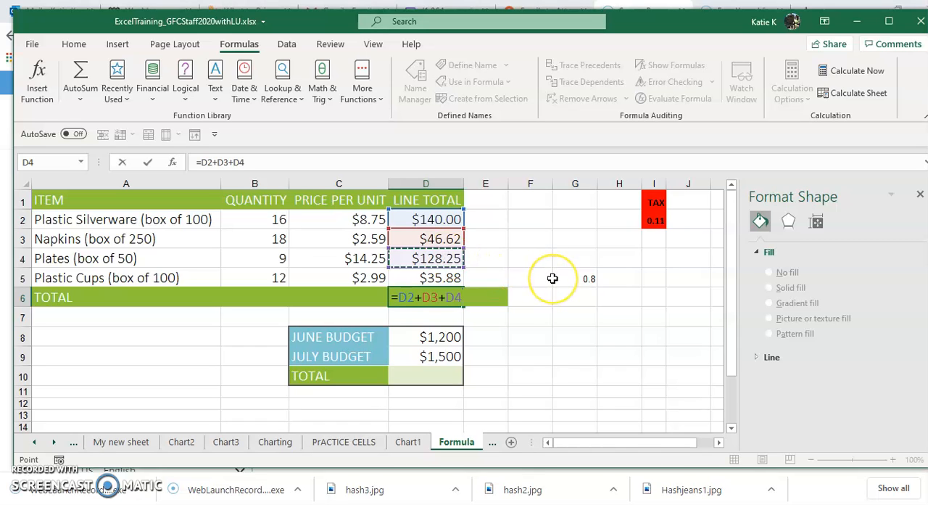
key("Escape")
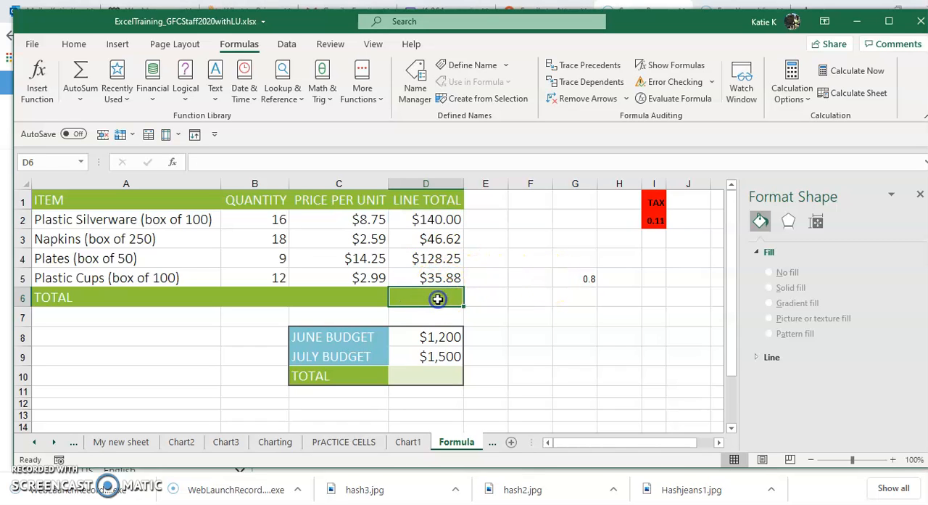
Step: Add up the line totals D2:D5 in total cell D6 with the SUM function
left_click(75, 43)
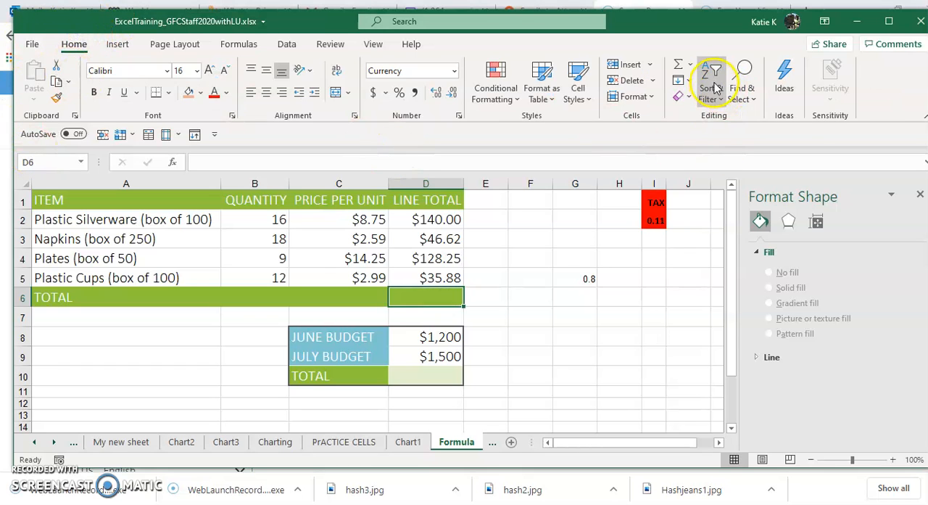
left_click(689, 65)
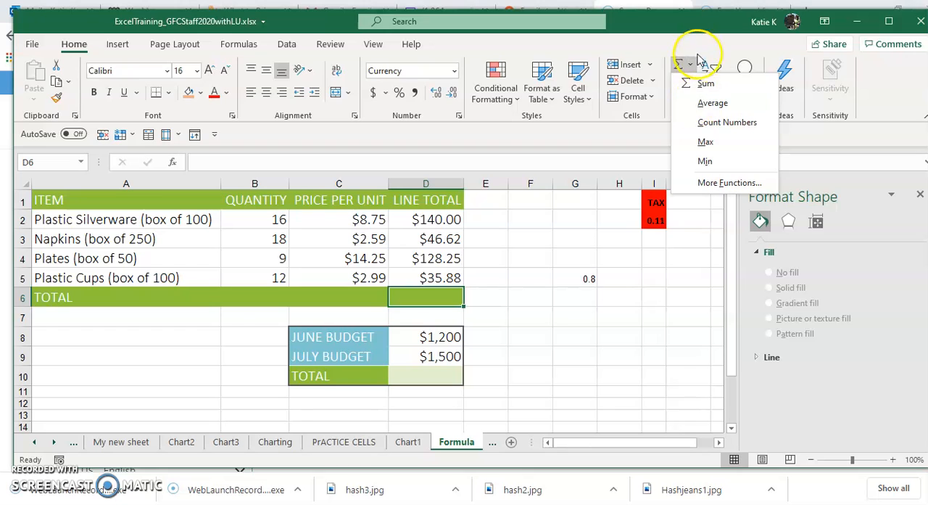
left_click(699, 80)
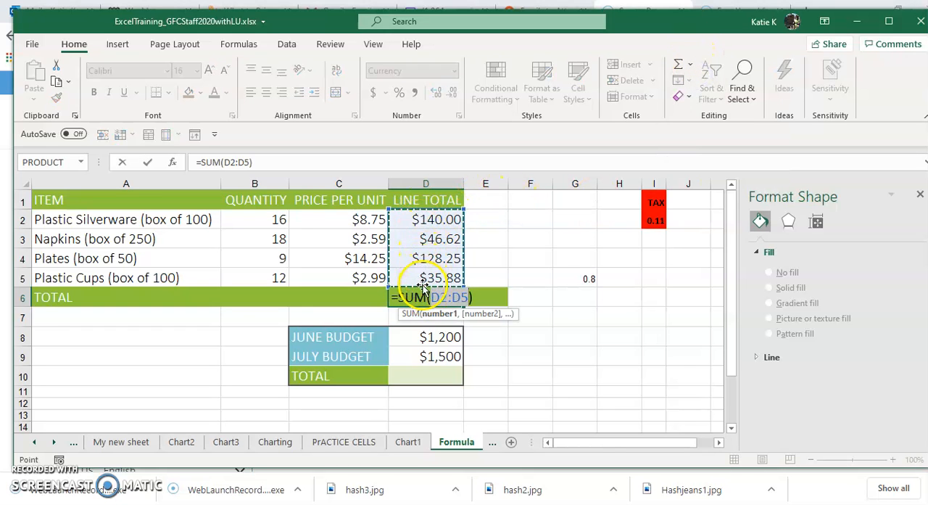
left_click_drag(428, 217, 431, 276)
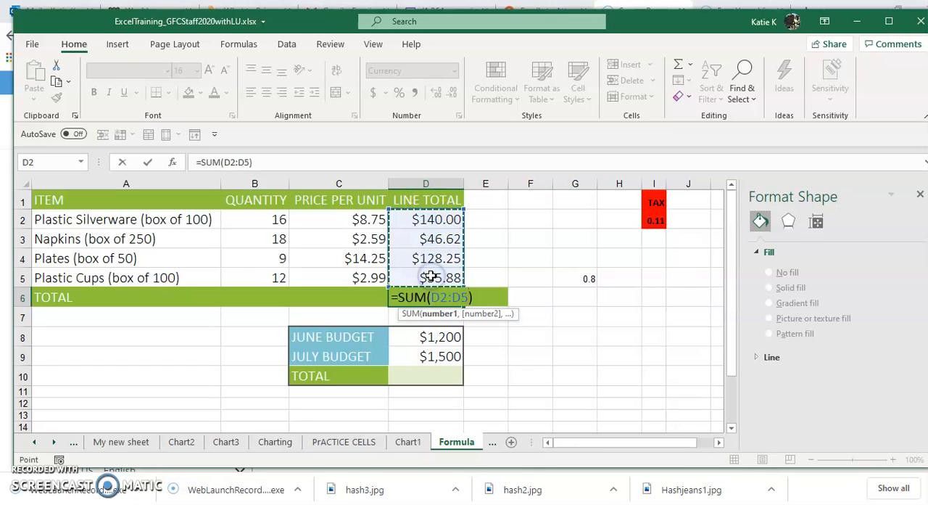
key("Return")
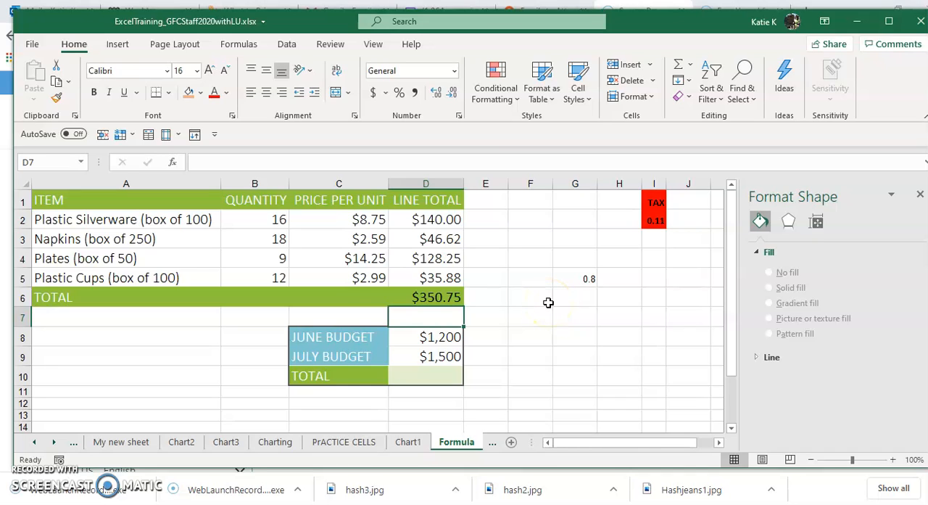
Step: Clear the SUM formula from total cell D6
left_click(452, 296)
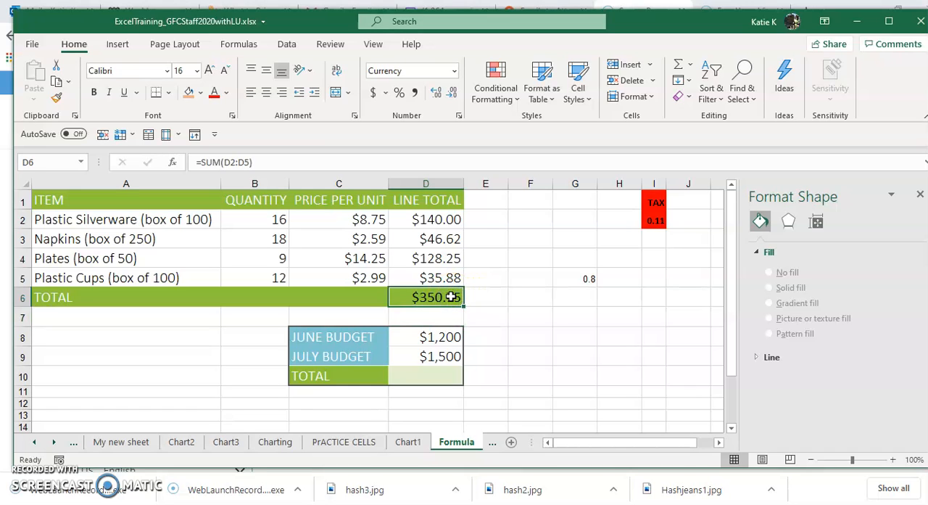
double_click(451, 296)
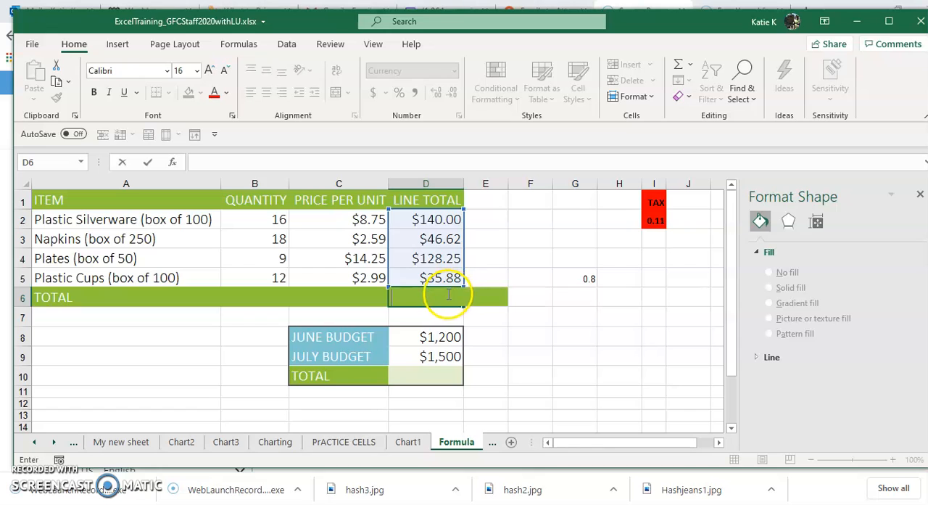
left_click(589, 358)
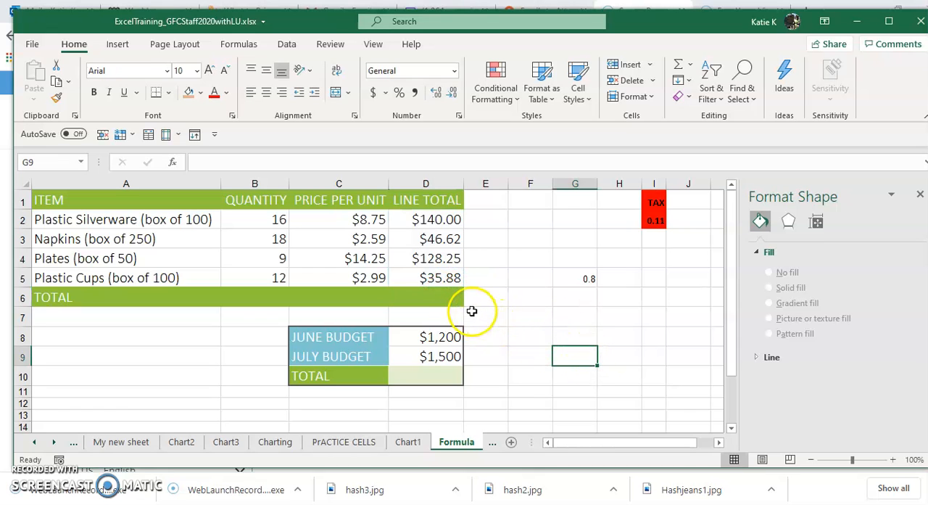
Step: Insert an AutoSum formula in D6 that adds both the line totals and the unit prices, =SUM(D2:D5,C2:C5)
left_click(447, 297)
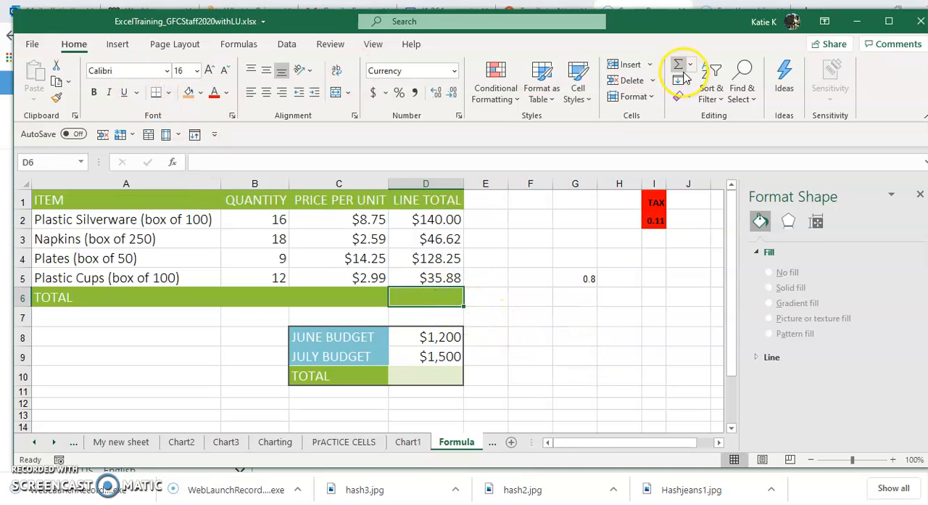
left_click(679, 67)
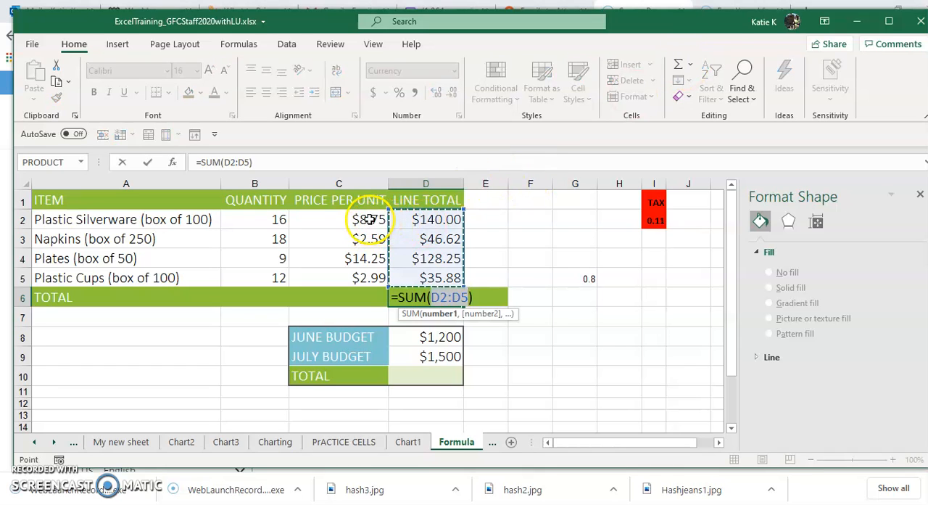
left_click_drag(369, 219, 372, 276)
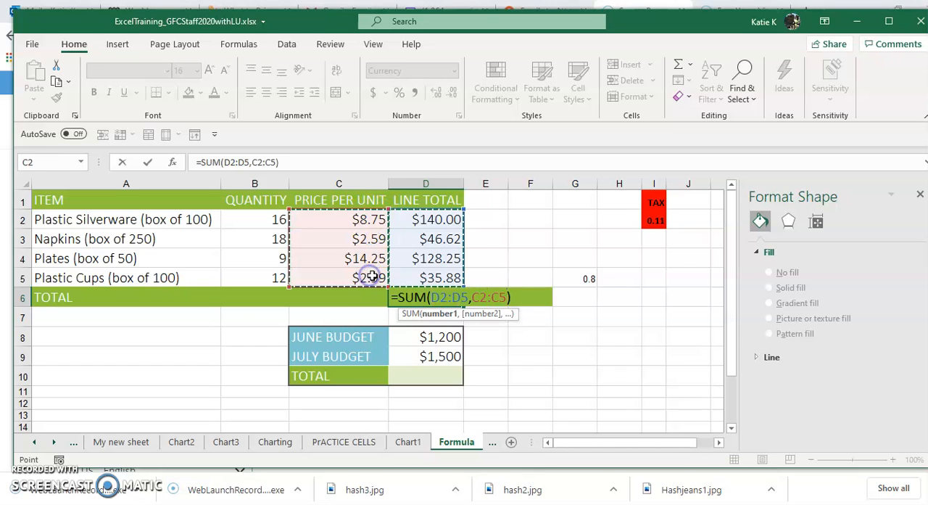
key("Return")
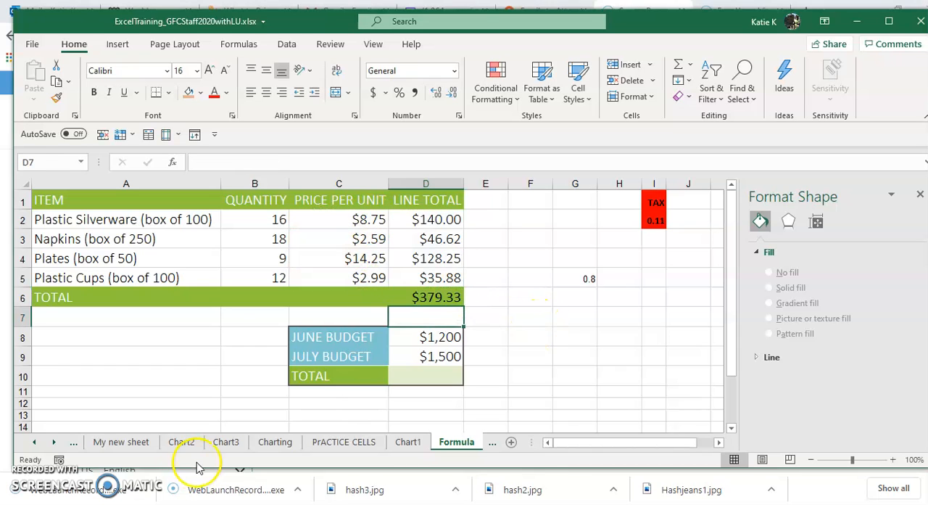